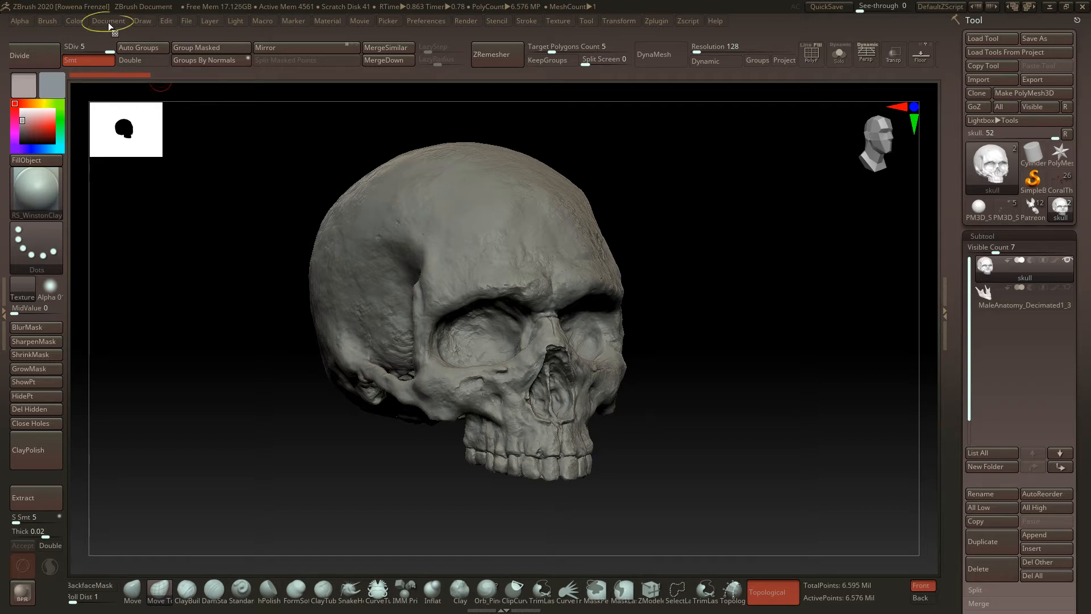
Set the document's background gradient range to 0 for a flat background behind the skull.
left_click(108, 23)
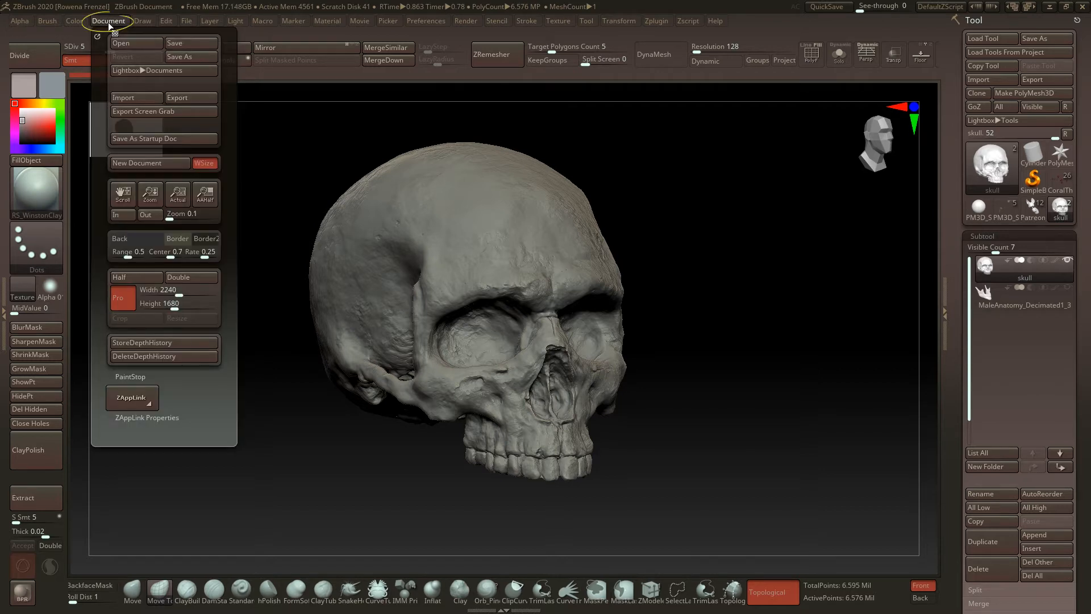
left_click(128, 253)
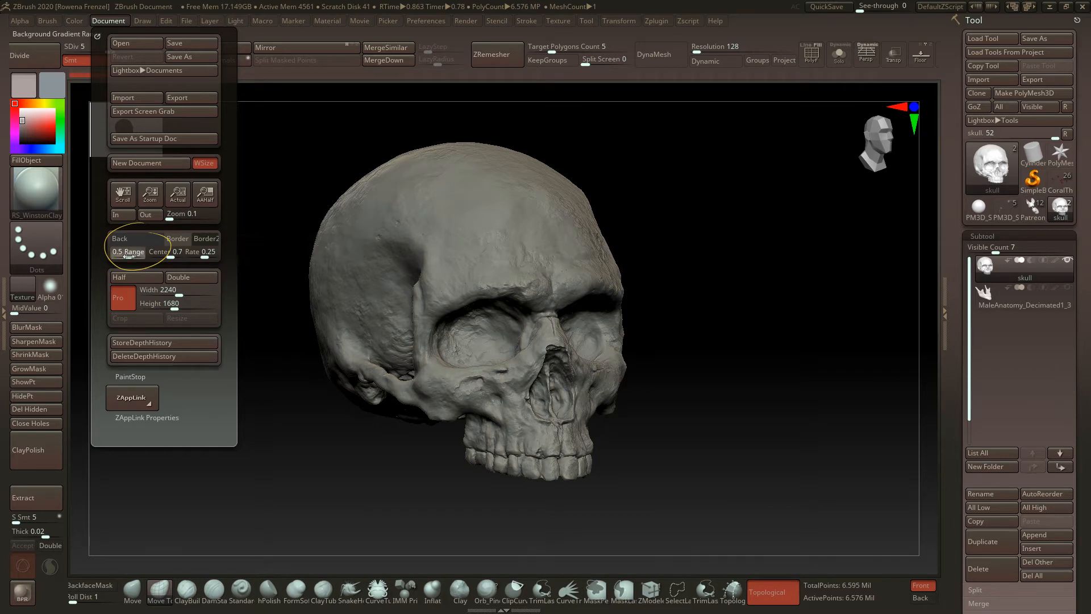
type("0")
key("Return")
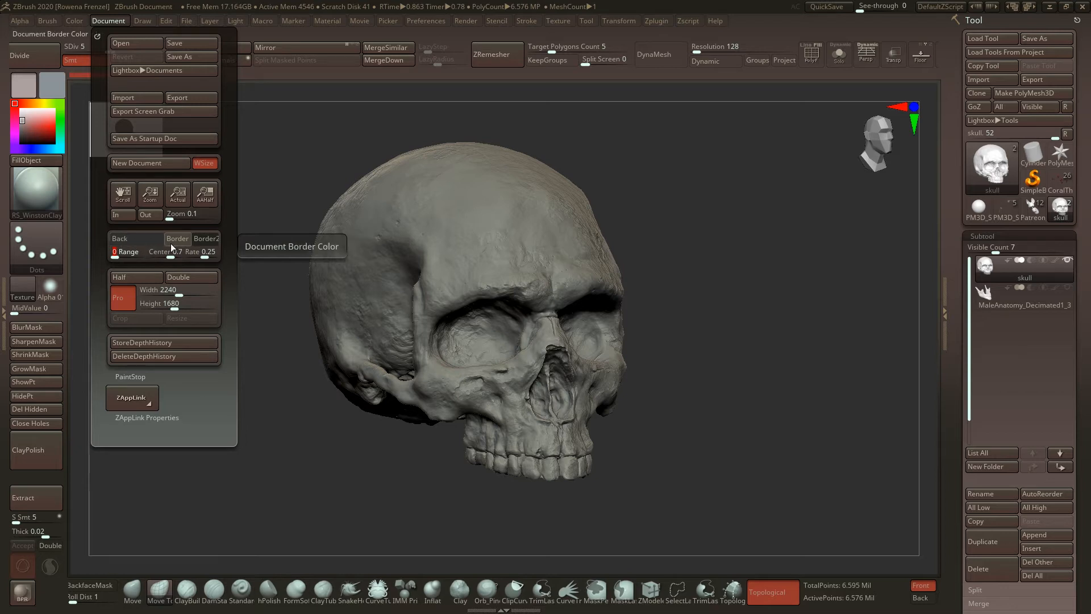
Export the document as a JPEG image named xfghsrht to the Desktop.
left_click(182, 99)
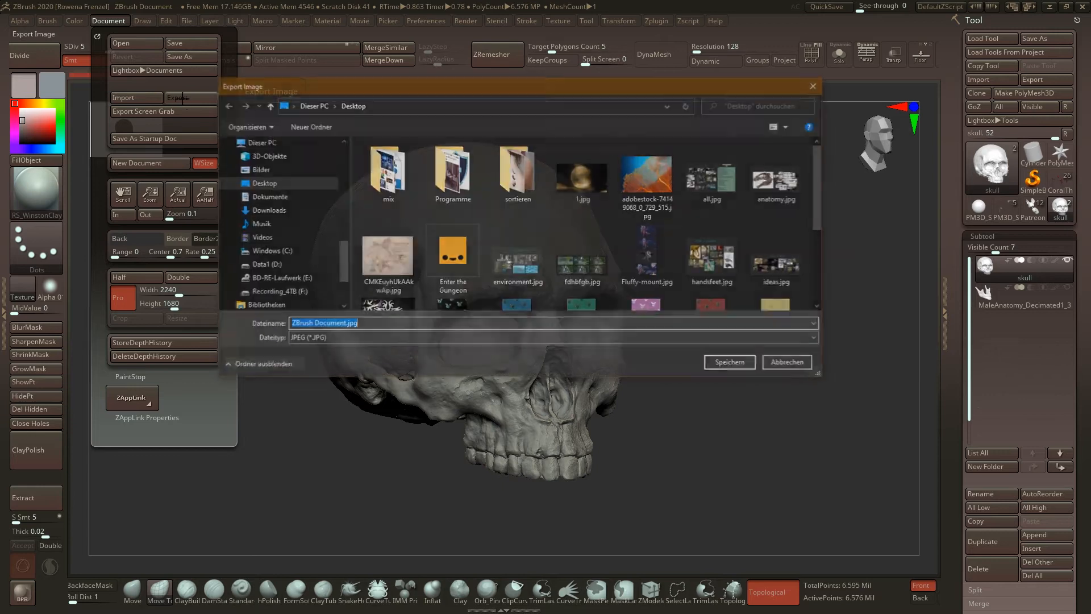
type("xfghsrht")
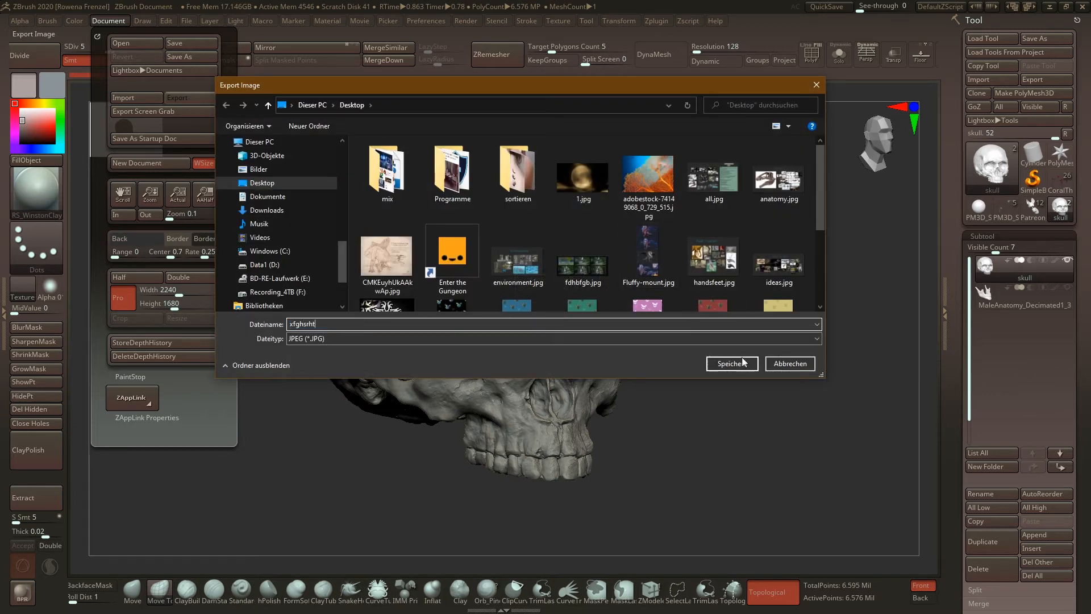
left_click(742, 364)
key("Return")
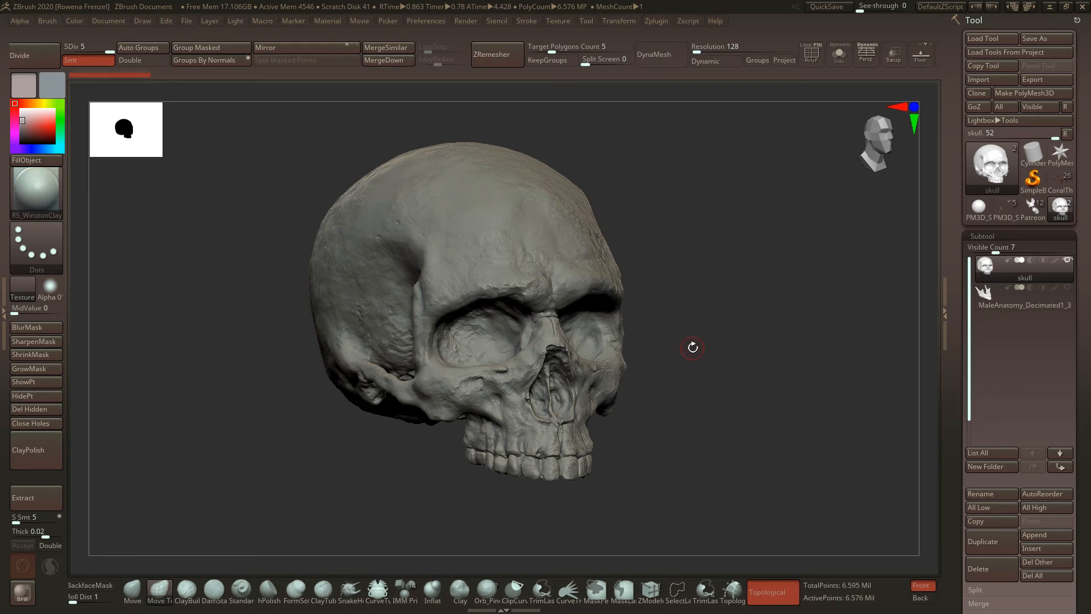
Switch to Photoshop and open the exported image xfghsrht.jpg from the Desktop.
left_click(1049, 7)
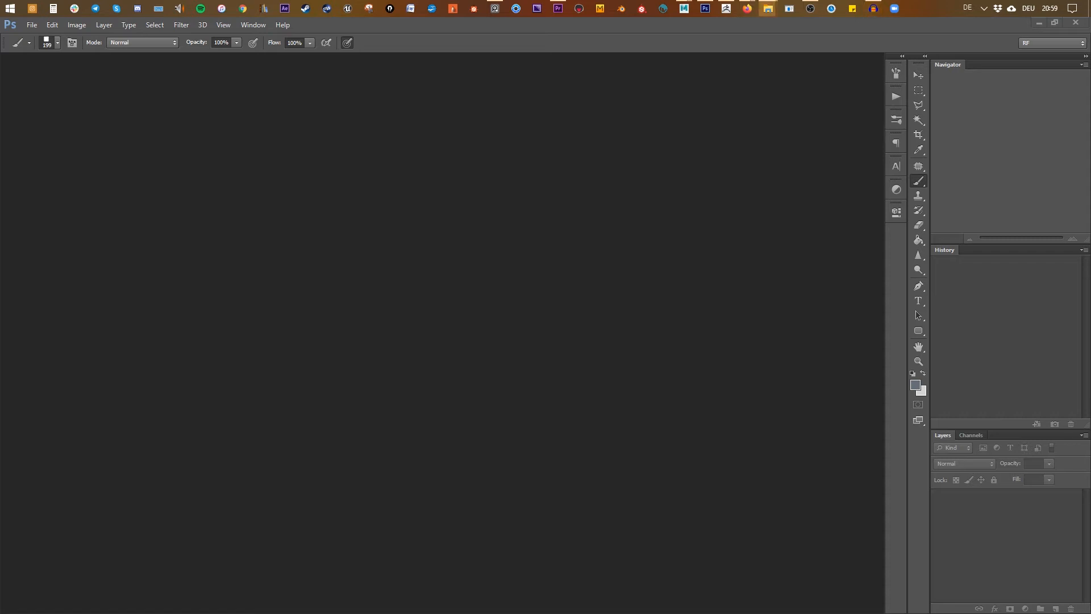
left_click_drag(0, 321, 319, 320)
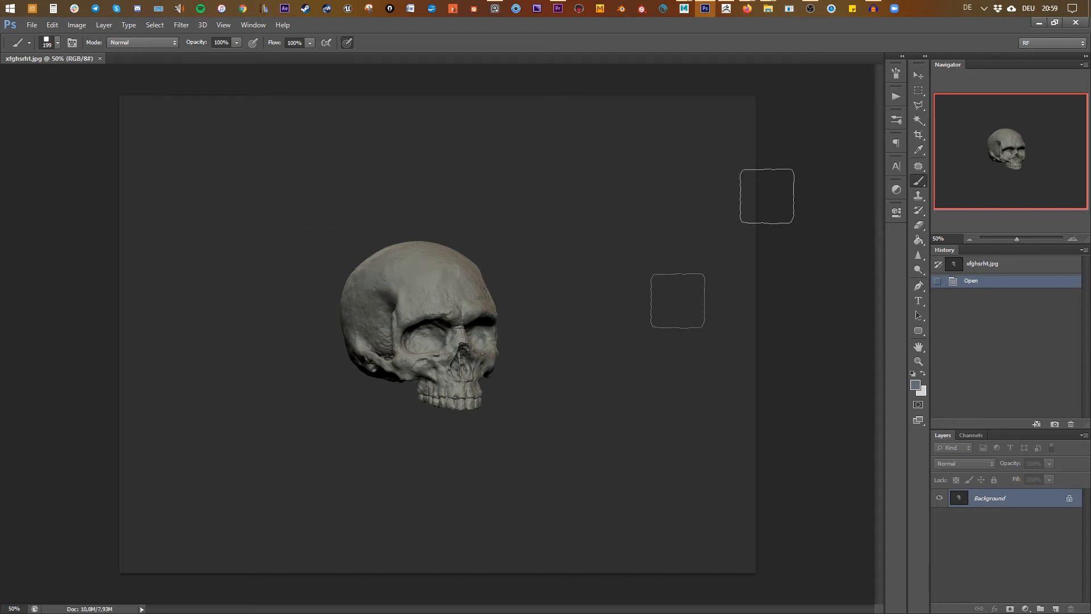
Convert the Background into a regular layer and delete the dark area around the skull using a Magic Wand selection, leaving nothing selected.
left_click(918, 121)
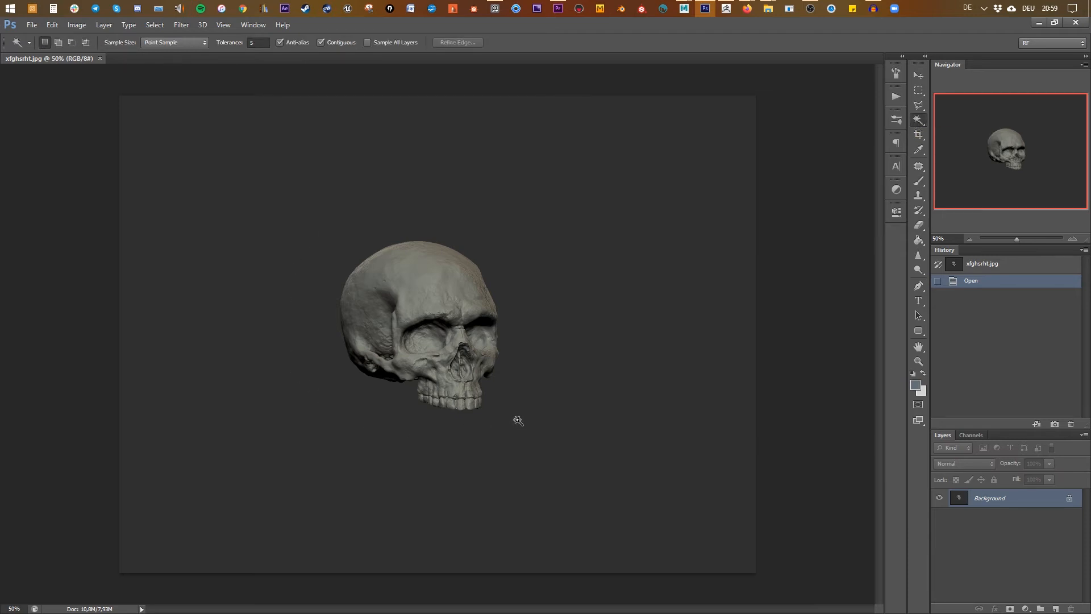
left_click(562, 258)
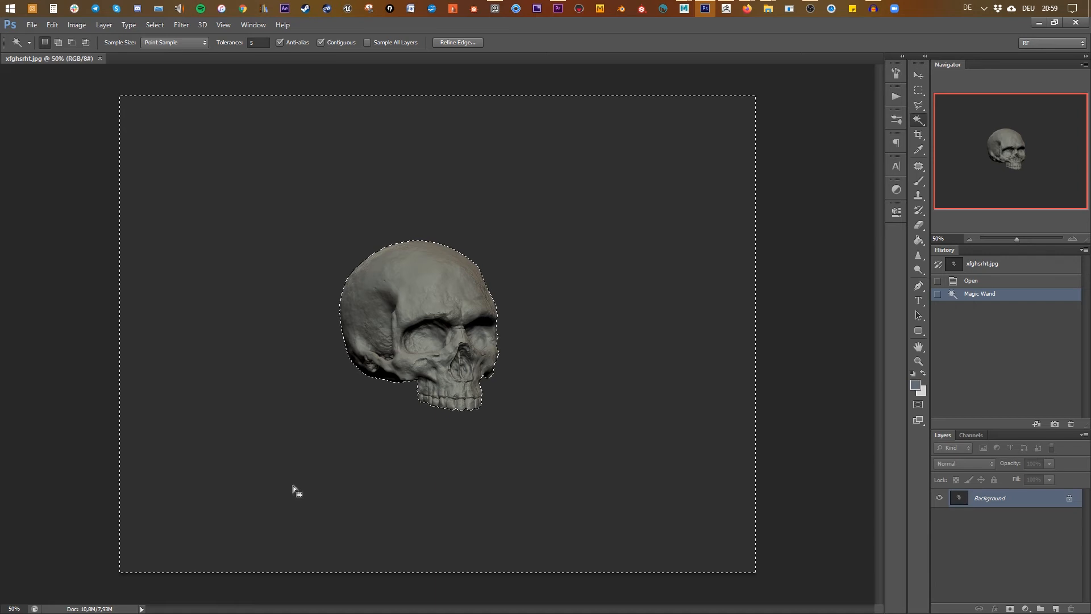
double_click(1011, 506)
left_click(529, 104)
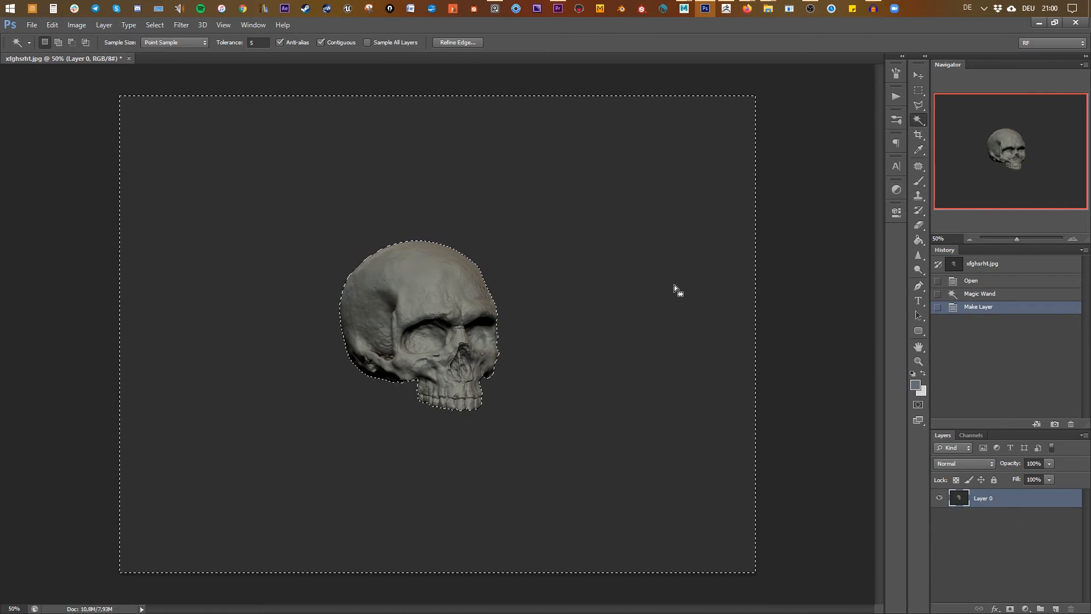
key("Delete")
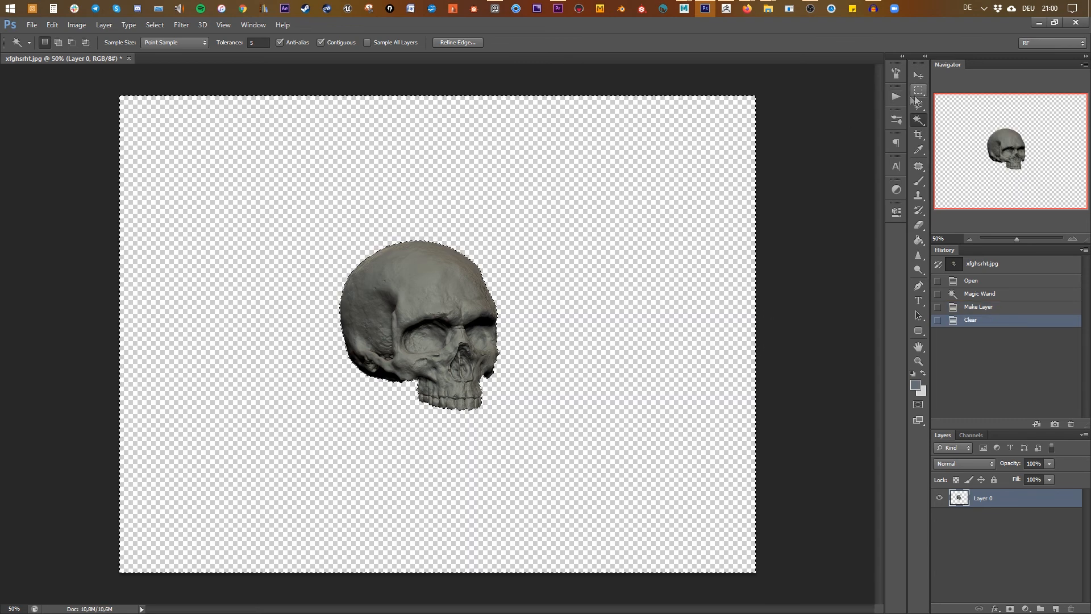
left_click(917, 91)
key("ctrl+d")
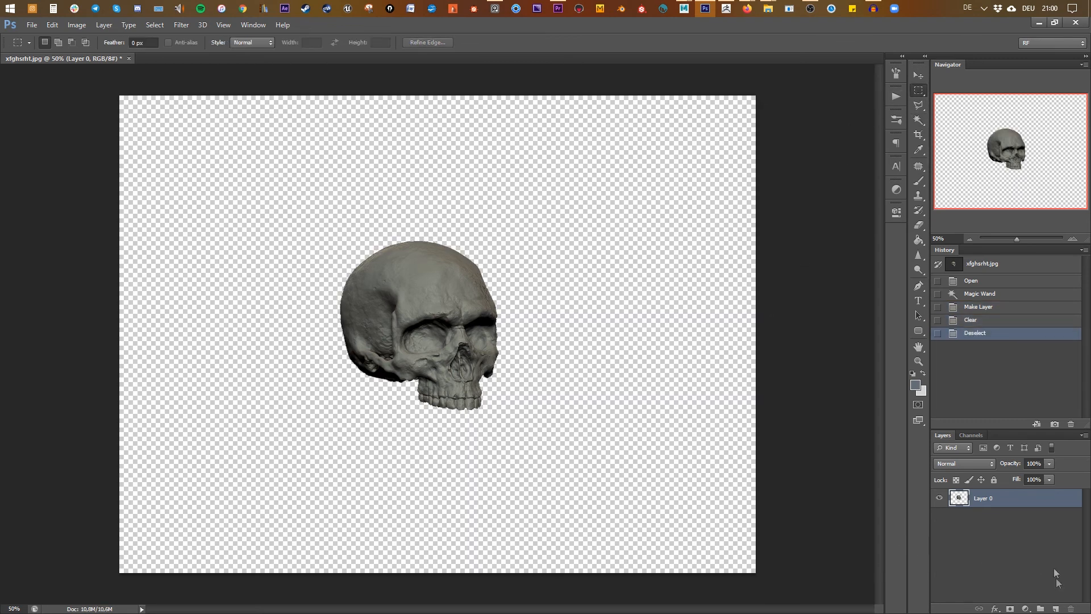
Add a new empty layer and place it beneath the skull layer.
left_click(1055, 609)
left_click_drag(1004, 517, 1005, 524)
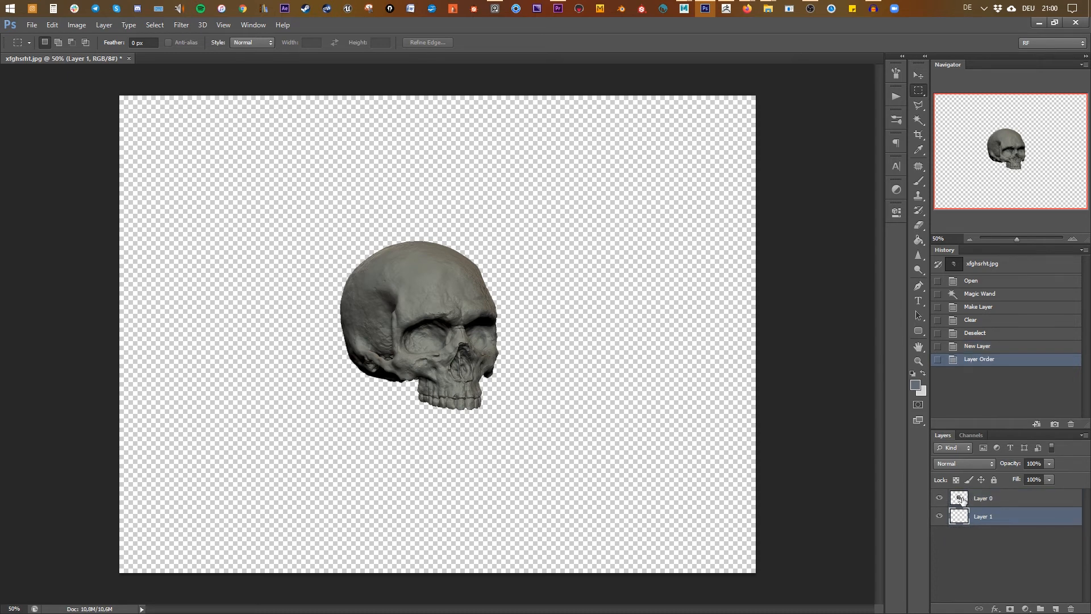
left_click(939, 498)
left_click(939, 498)
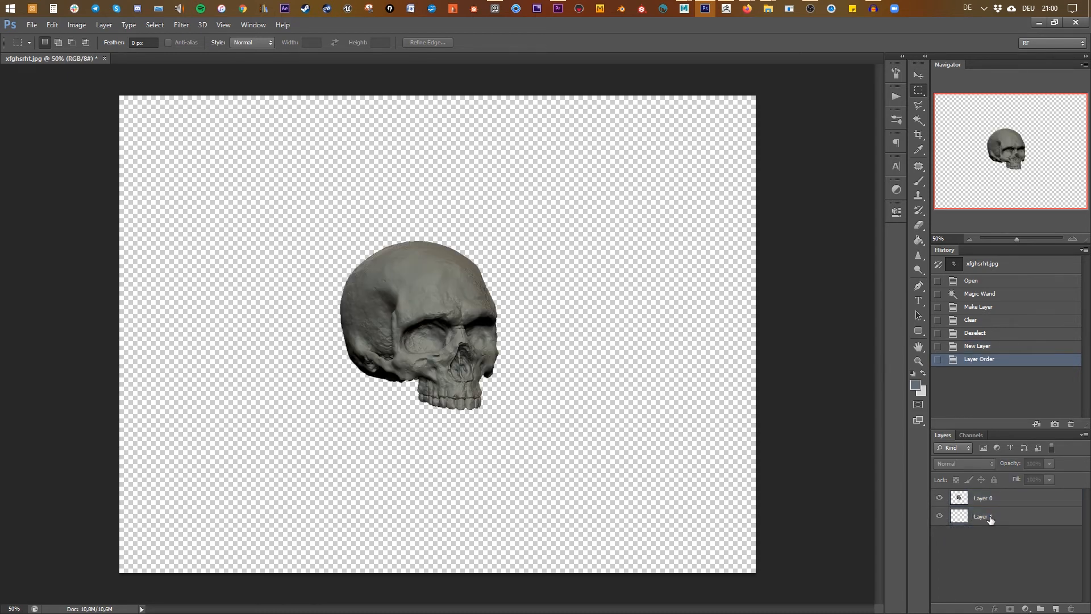
Fill the new layer with the blue-grey foreground color and apply a diagonal gradient rising from below the skull toward its upper right.
left_click(918, 239)
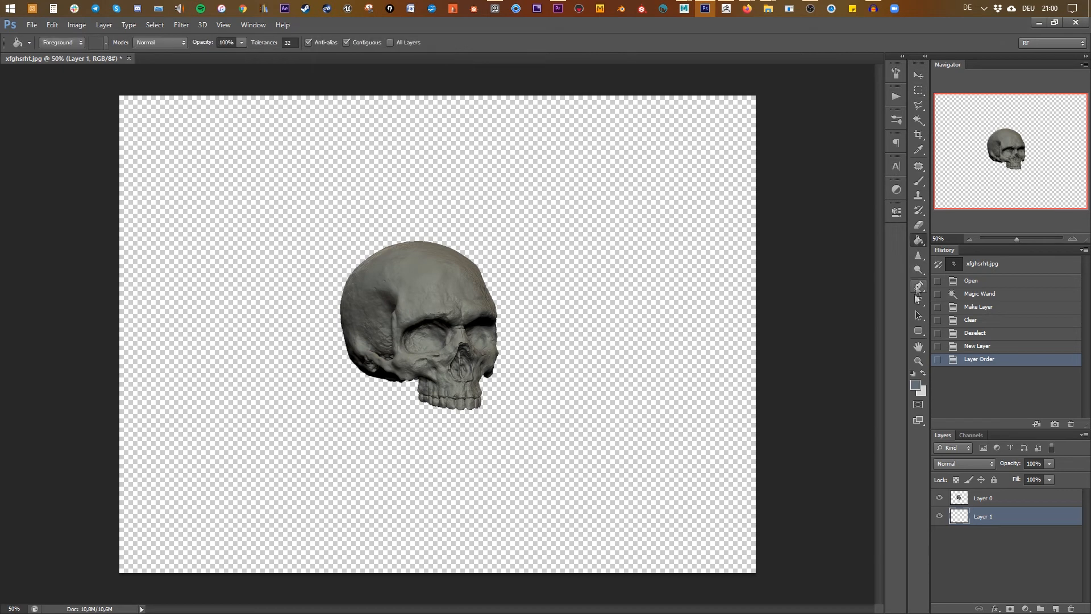
left_click(647, 307)
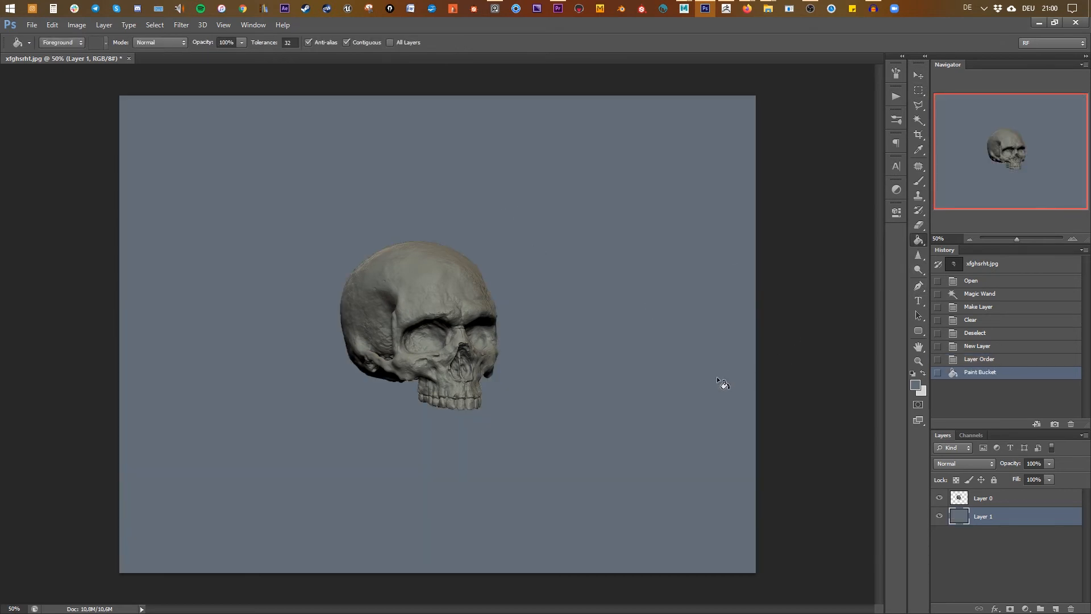
left_click_drag(922, 239, 977, 241)
left_click_drag(395, 426, 514, 179)
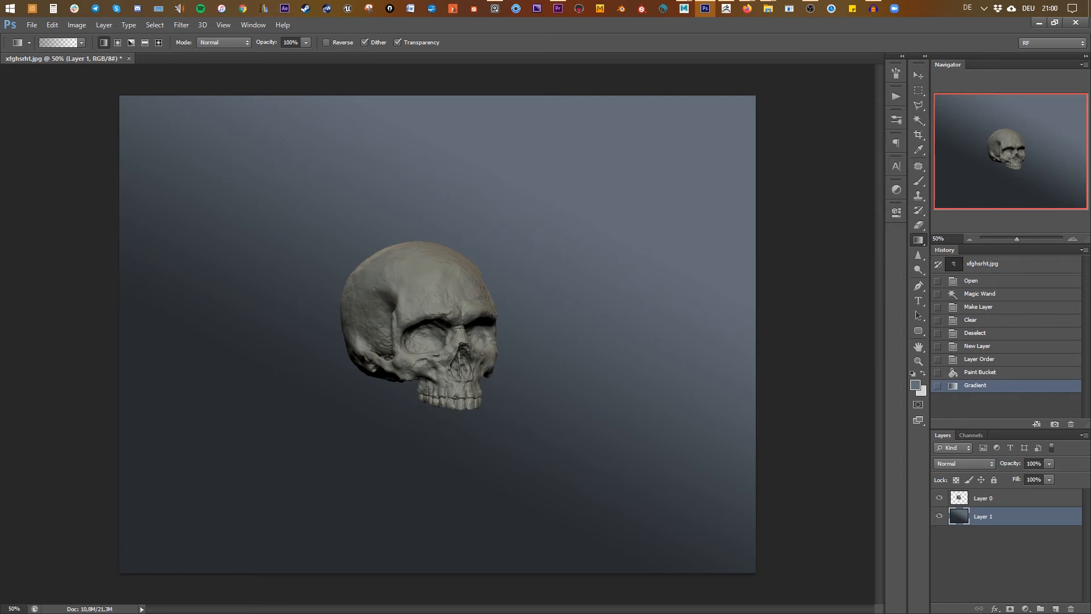
Place the moon image 1.jpg between the skull and gradient layers and enlarge it proportionally so the moon surrounds the skull.
left_click_drag(333, 378, 322, 372)
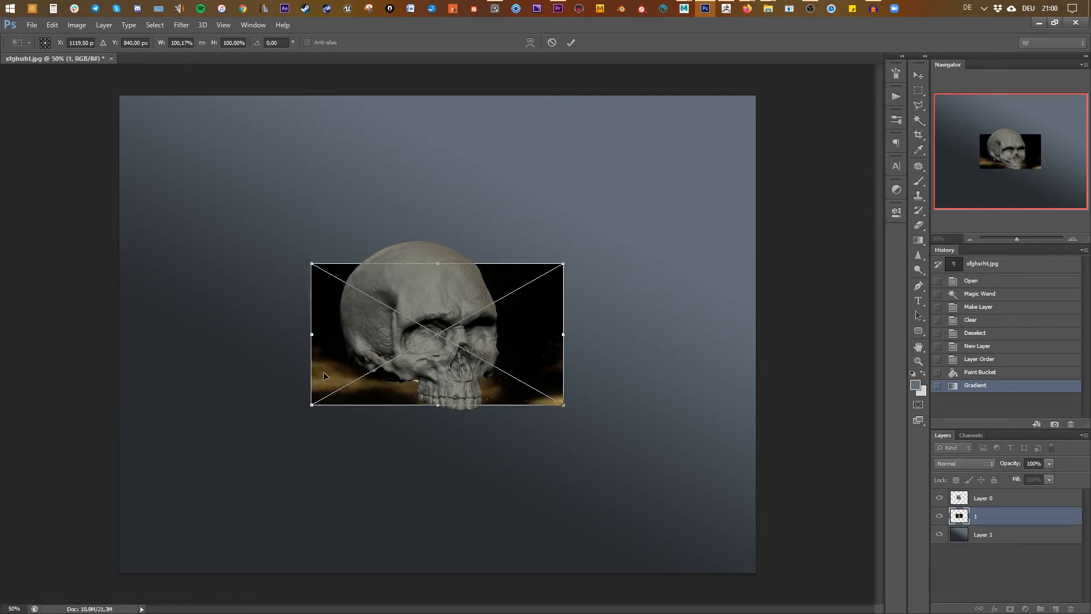
left_click(918, 75)
left_click(499, 246)
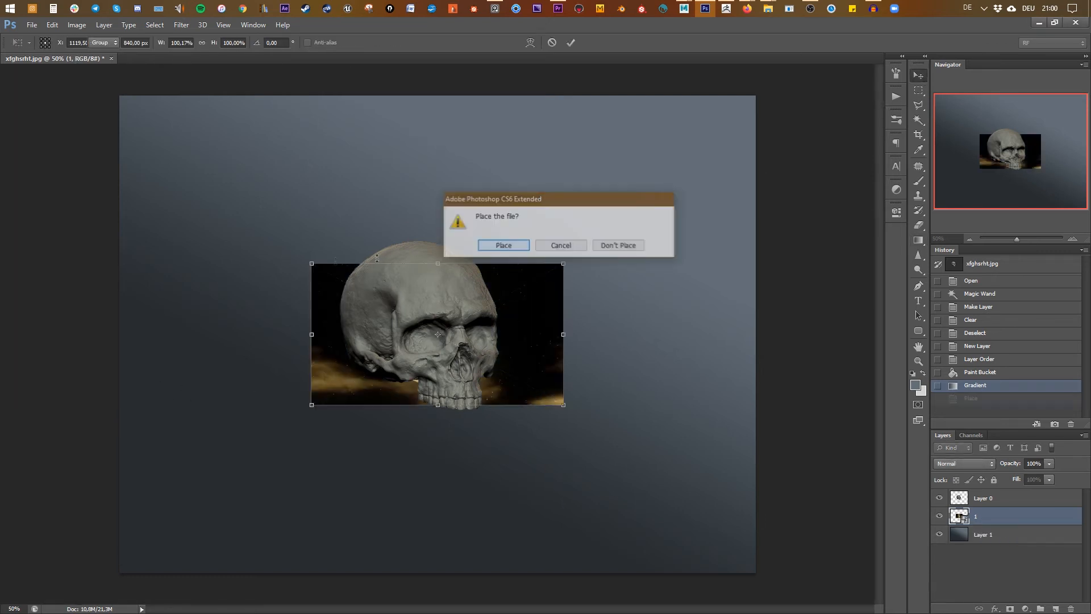
left_click_drag(308, 261, 168, 182, "shift")
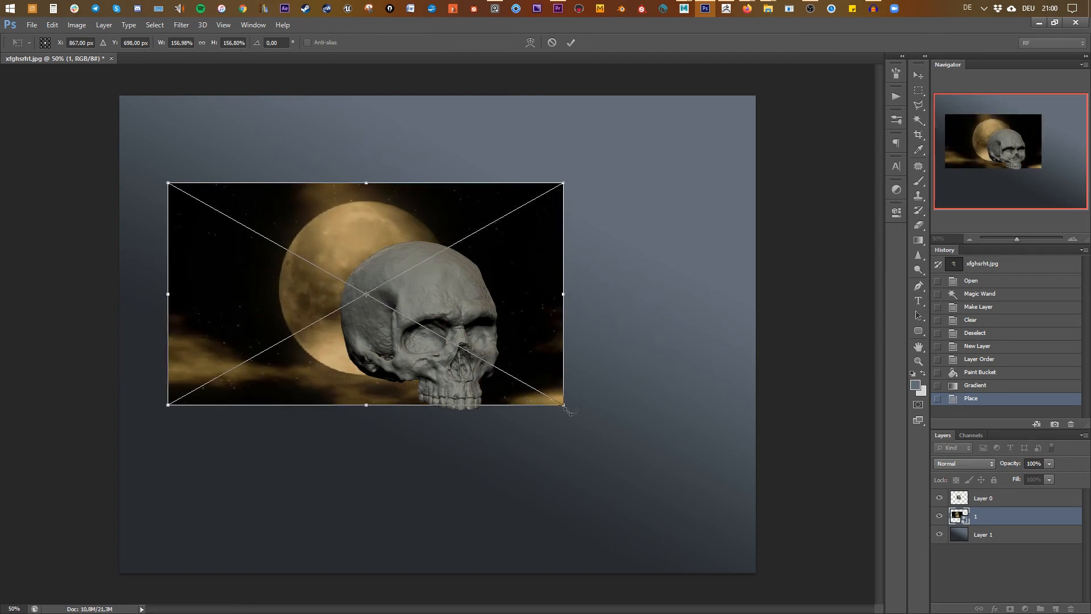
left_click_drag(565, 407, 669, 465, "shift")
double_click(580, 366)
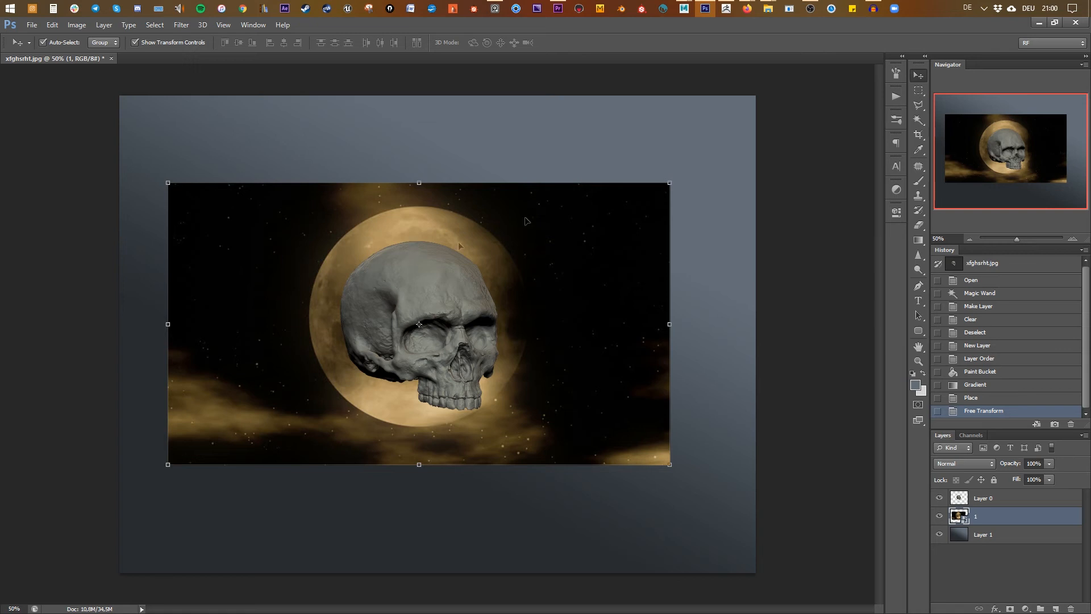
left_click(918, 120)
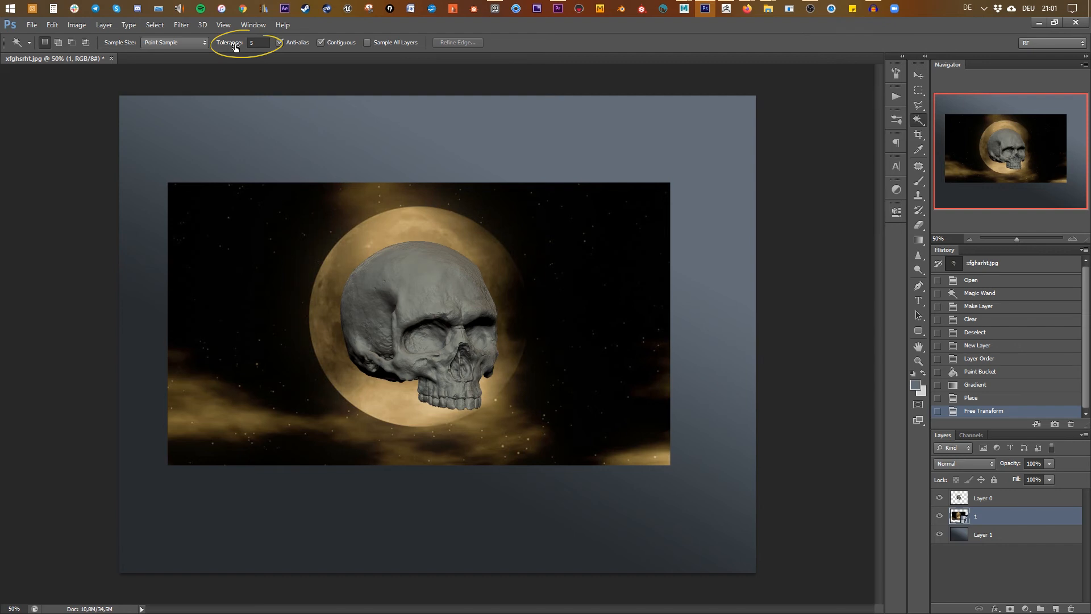
left_click(258, 42)
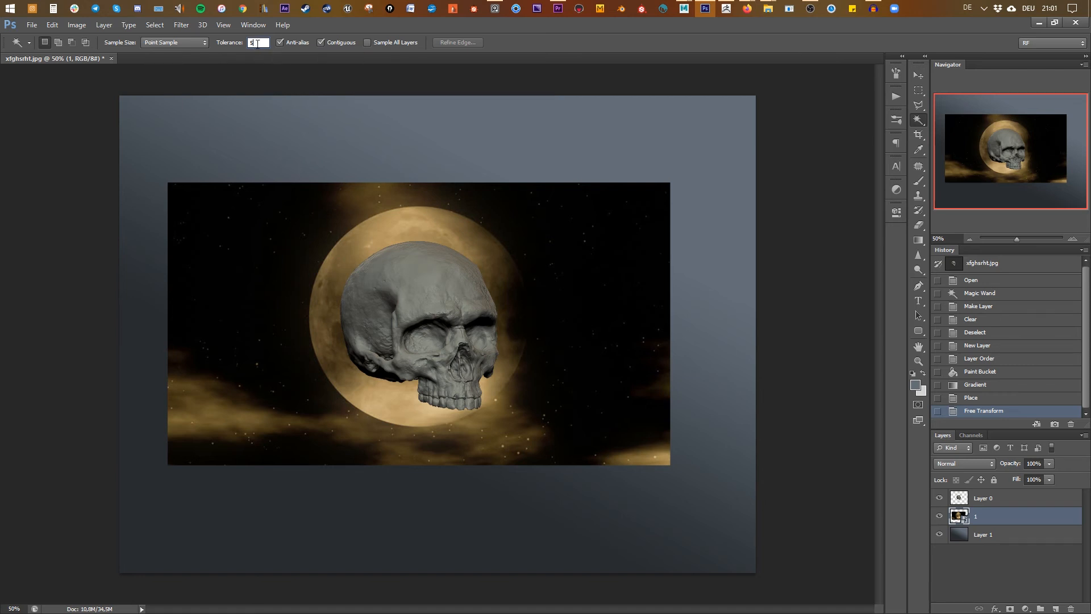
key("Return")
left_click(918, 75)
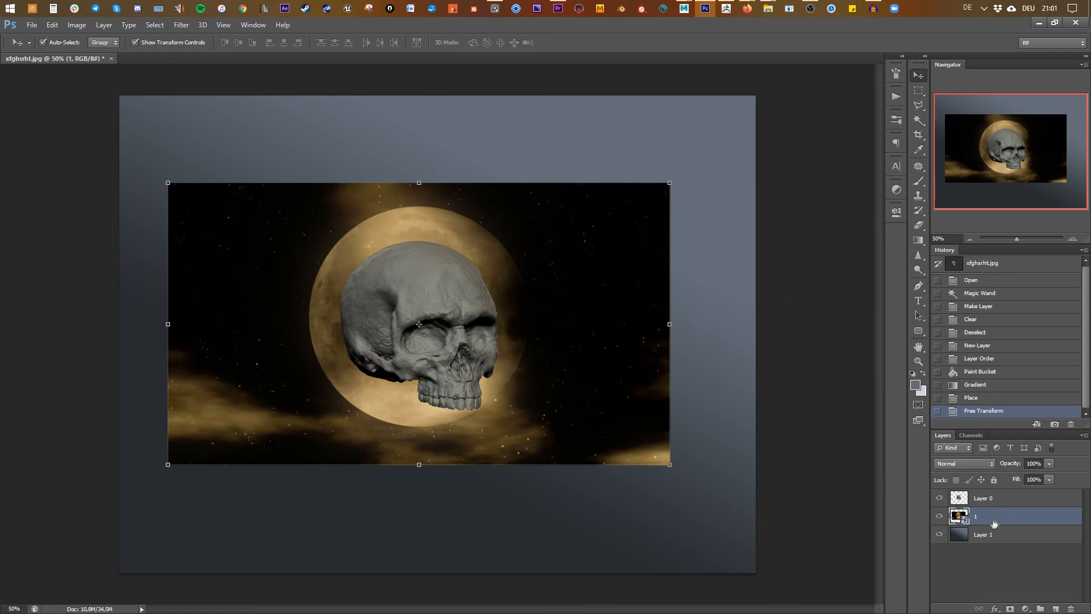
Hide the moon image layer and clip a Hue/Saturation adjustment to the skull layer with Hue -85 and Saturation +27.
left_click(998, 500)
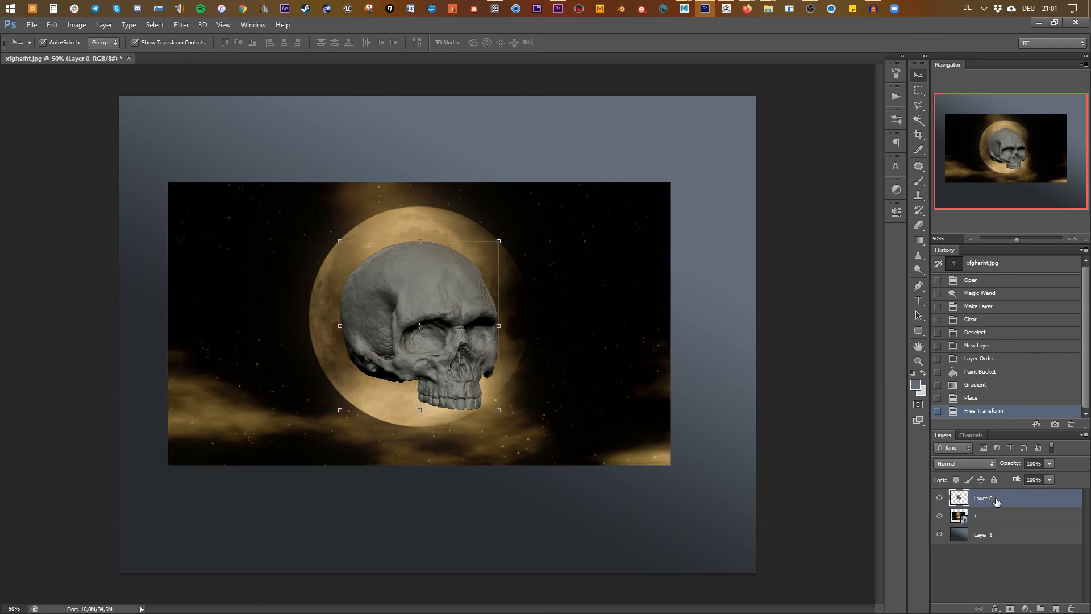
left_click(940, 516)
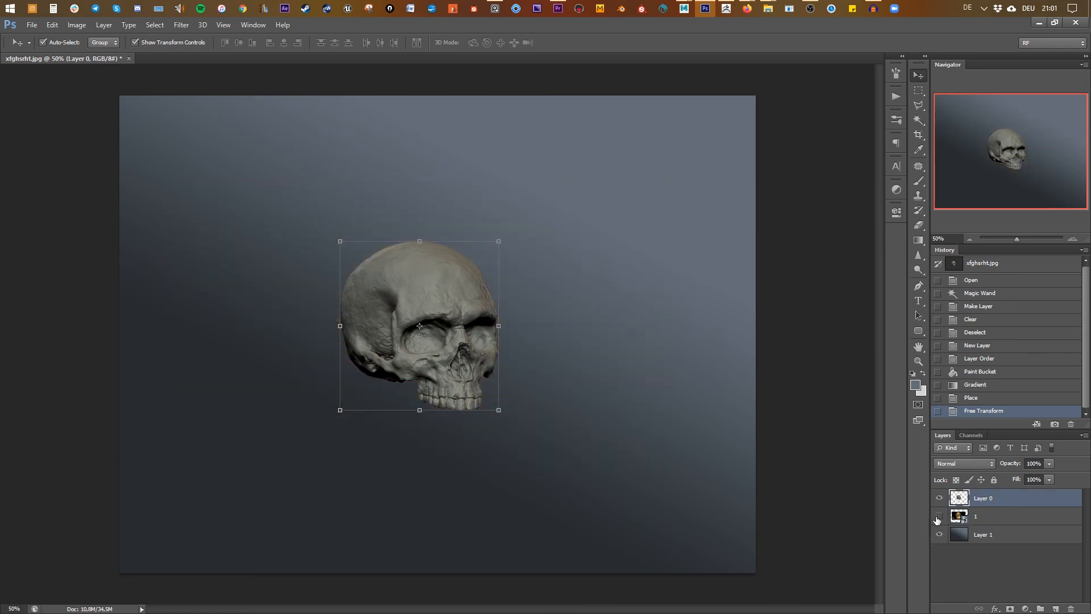
left_click(895, 191)
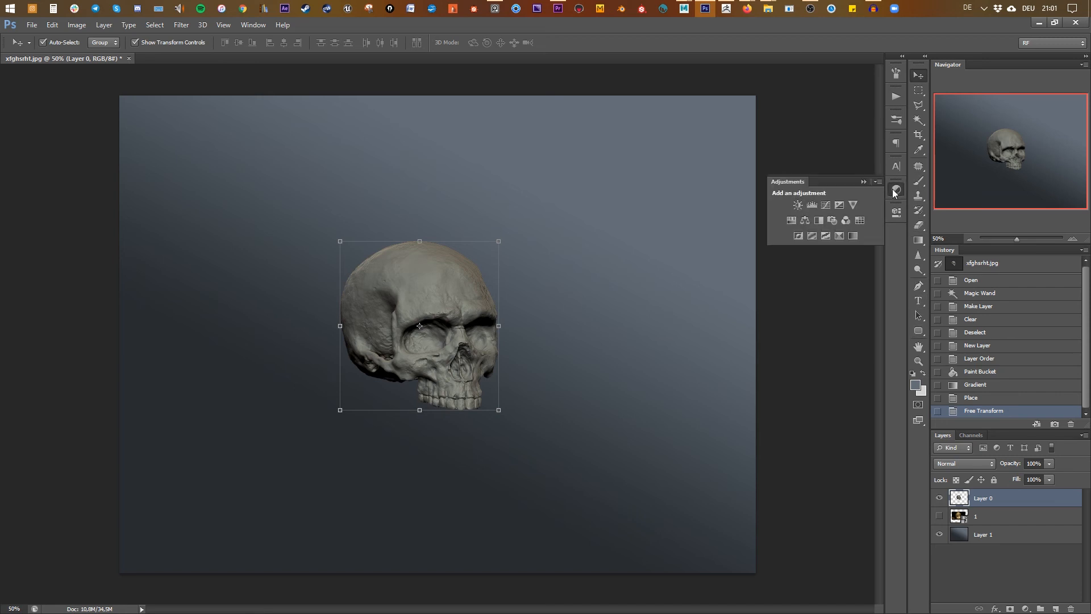
left_click(791, 220)
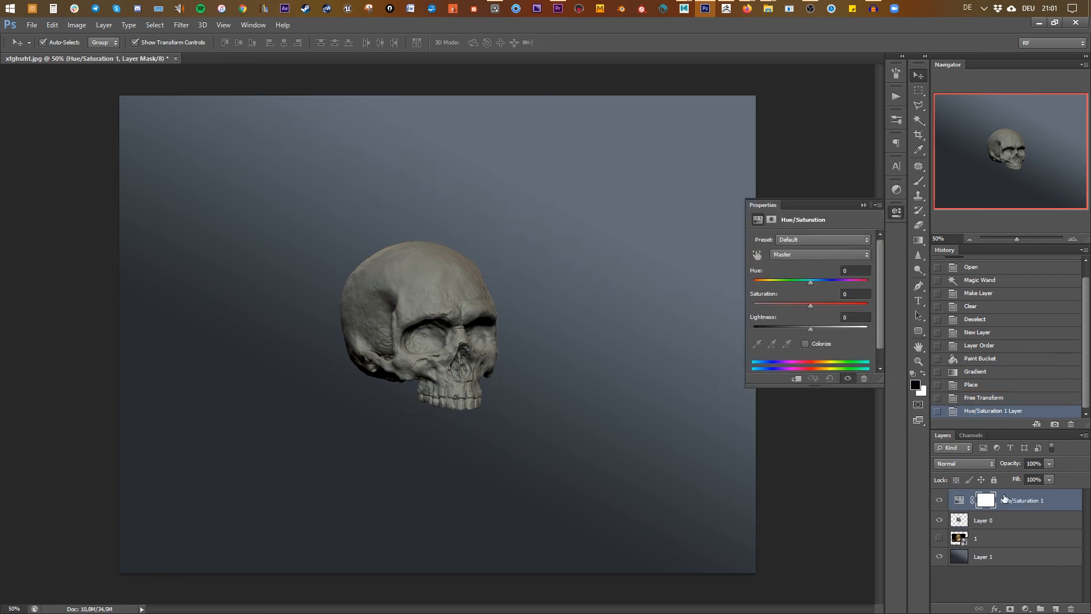
left_click(1032, 512)
left_click(973, 511, "alt")
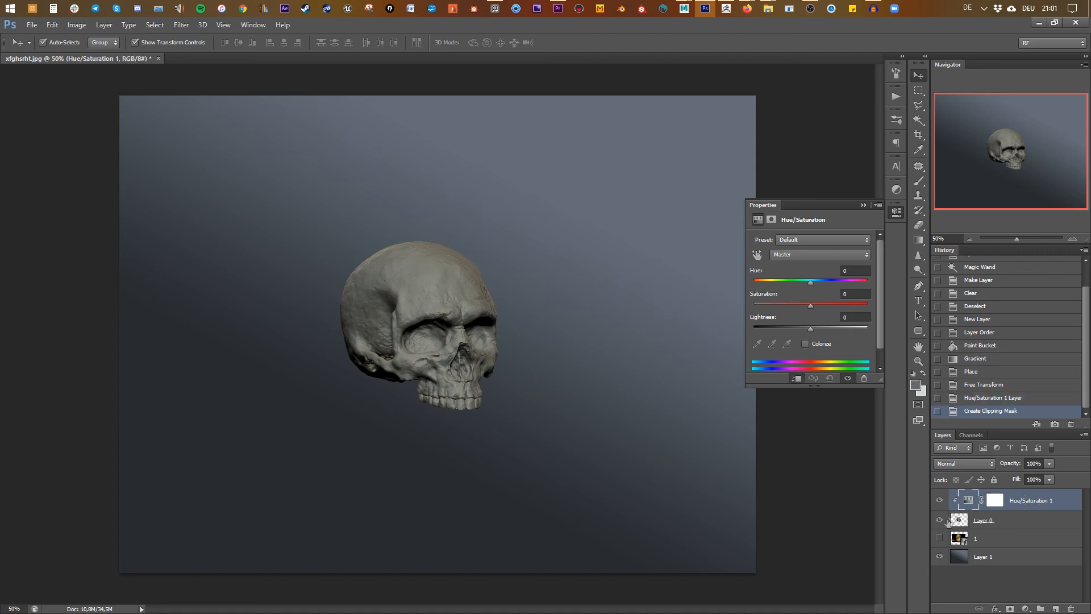
left_click_drag(811, 282, 776, 281)
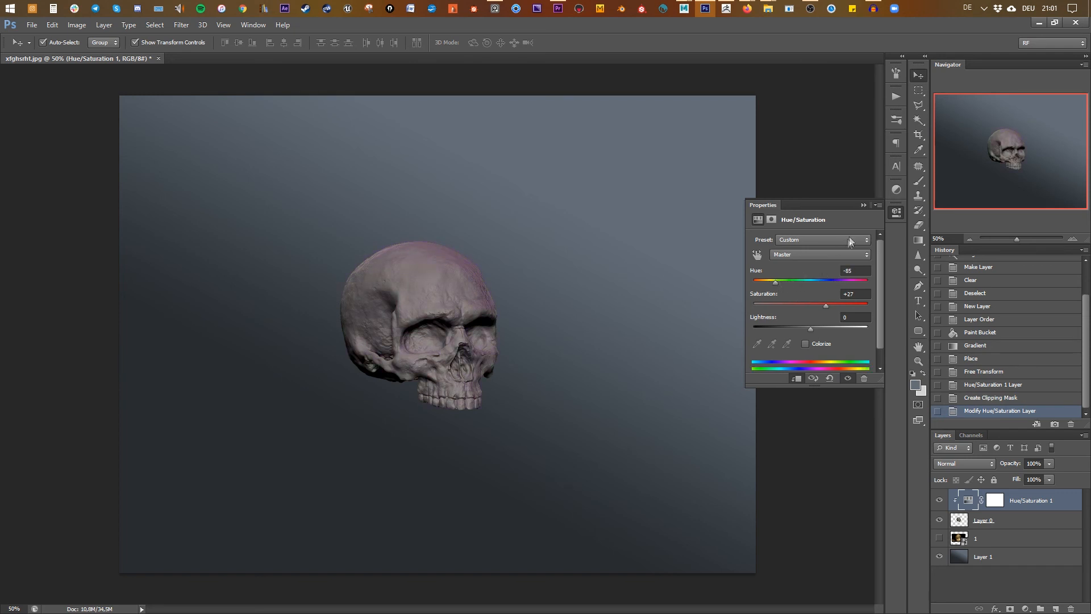
left_click(863, 206)
Add the text SKULL CAVE in light grey over the skull and shrink its text box closer to the words.
left_click(919, 301)
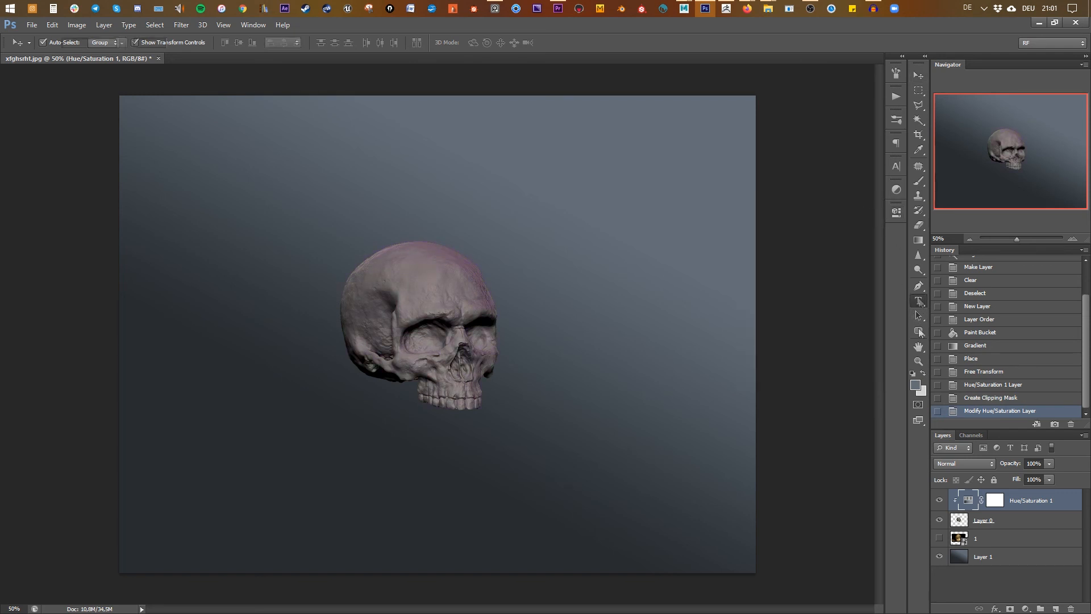
left_click(924, 373)
left_click_drag(255, 275, 633, 385)
type("S")
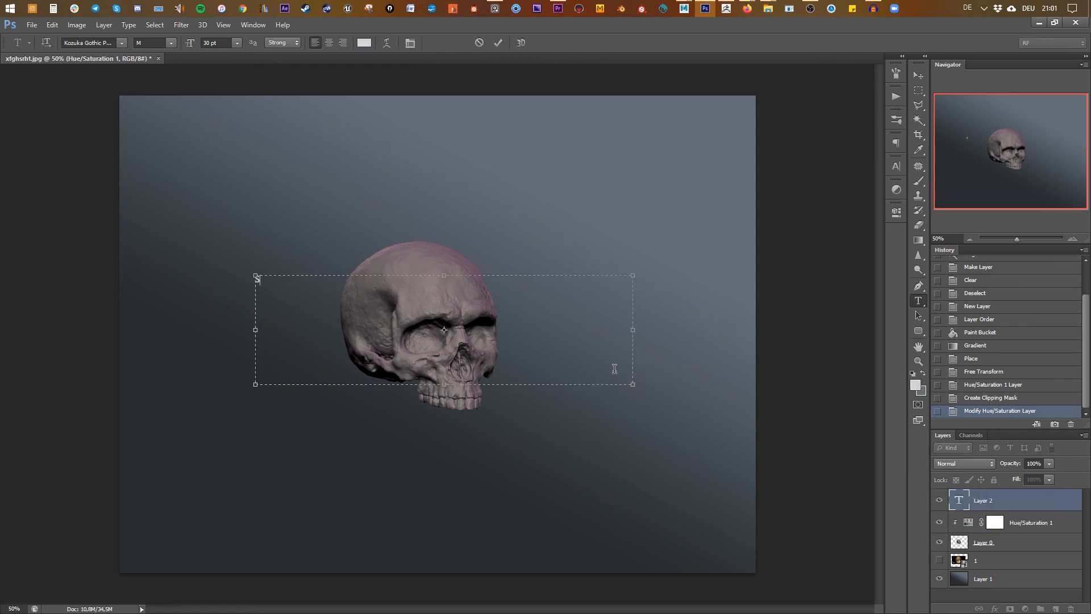
type("KULL CAVE")
key("ctrl+a")
left_click(600, 347)
left_click_drag(633, 384, 339, 291)
Enlarge the SKULL CAVE text proportionally and move it so it is centered across the skull.
left_click(919, 75)
key("ctrl+t")
left_click_drag(340, 290, 717, 470, "shift")
key("Return")
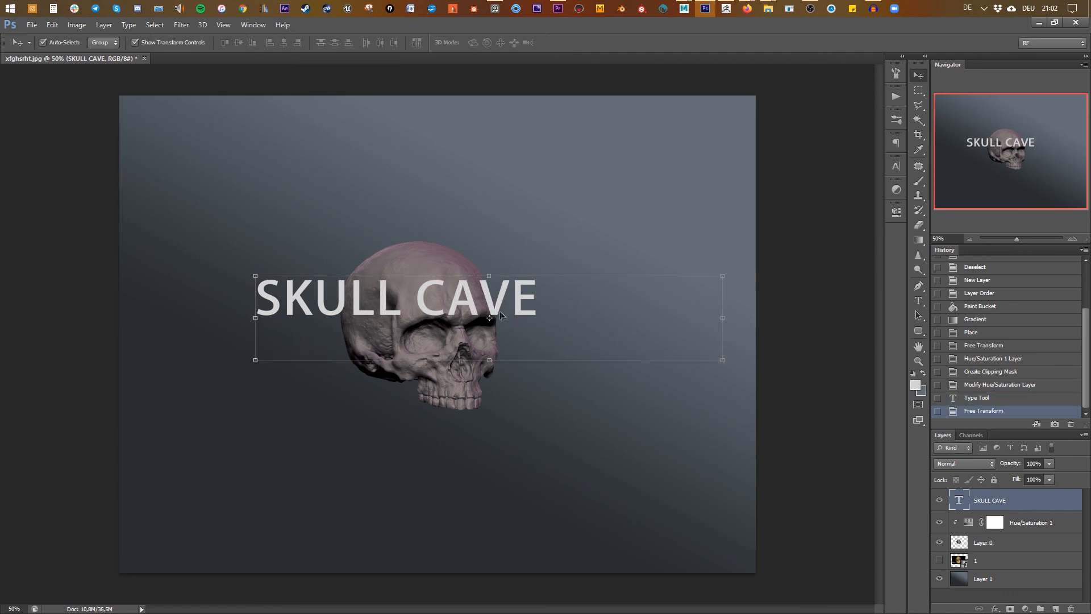
left_click_drag(496, 309, 518, 327)
Move the SKULL CAVE text layer beneath the skull layer, set its blend mode to Multiply, and deselect it.
left_click_drag(1026, 506, 1030, 552)
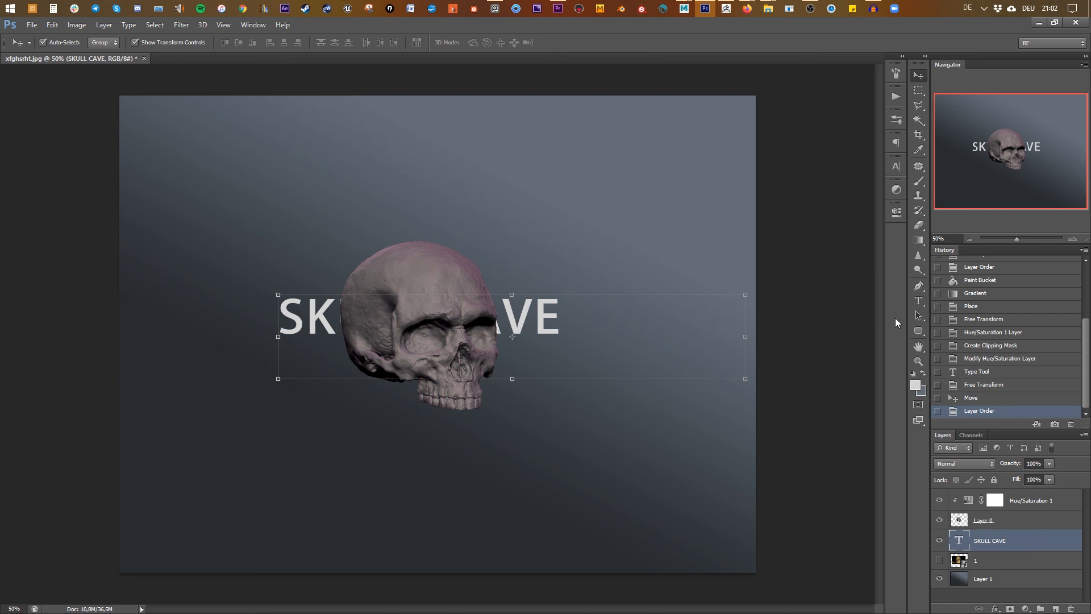
left_click(992, 464)
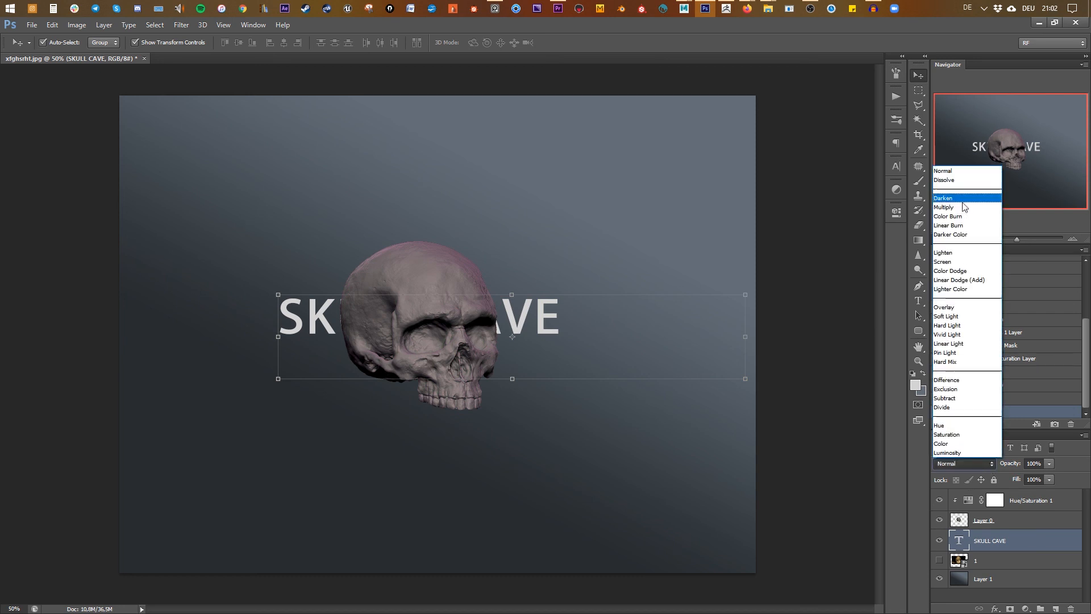
left_click(965, 207)
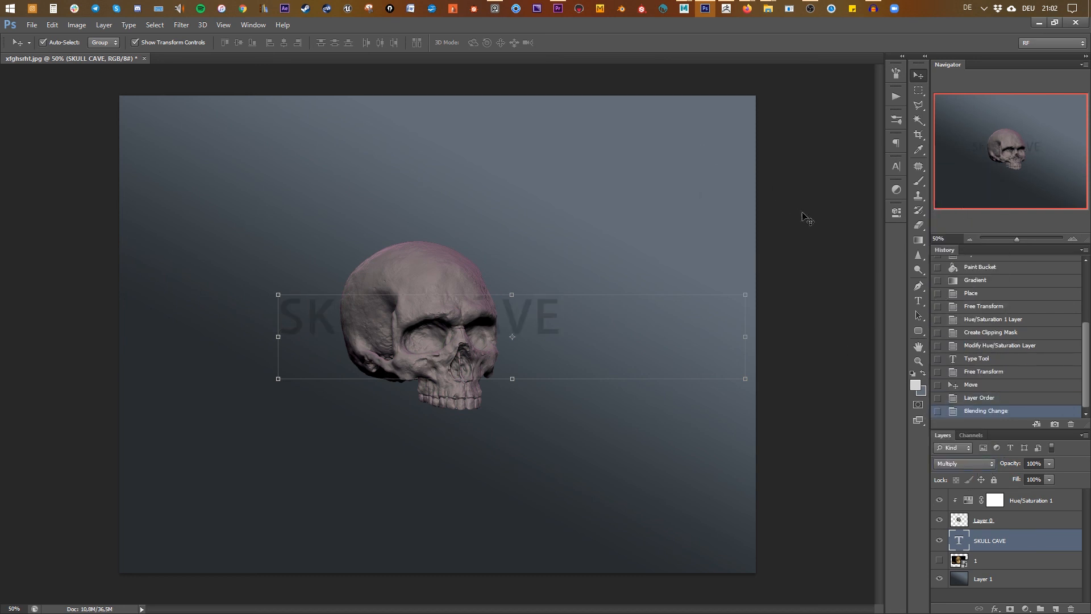
left_click(787, 224)
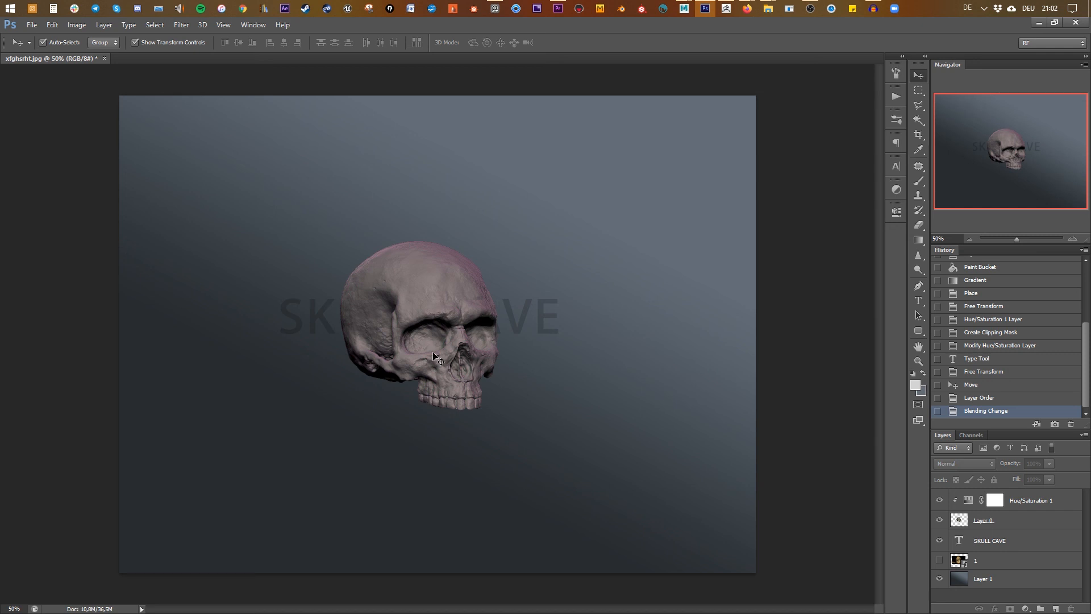